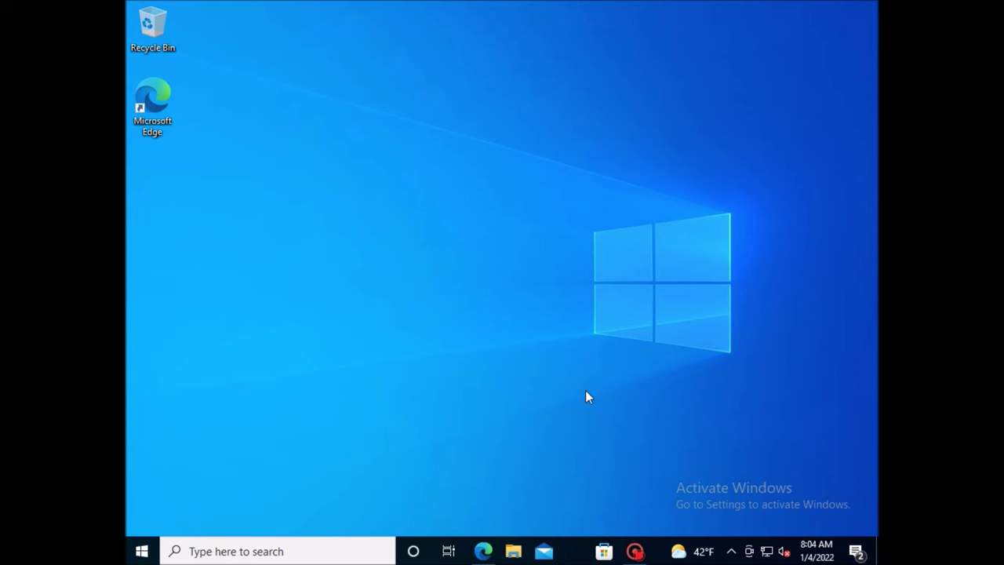
Launch Microsoft Edge from its desktop shortcut to get a new tab page.
{"action": "double_click", "coordinate": [153, 100]}
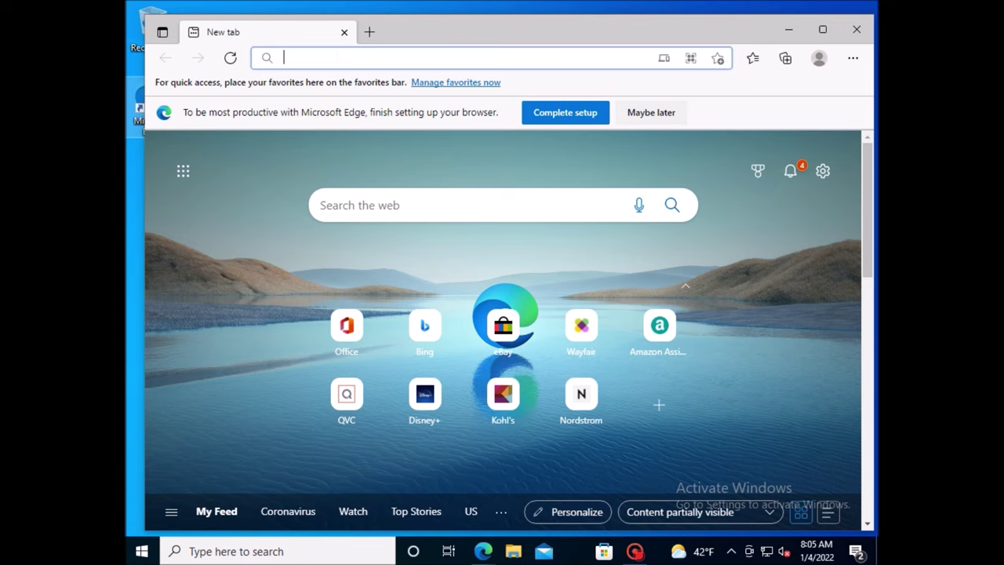
Search Bing for steamcmd and download steamcmd.zip from the Valve Developer Community SteamCMD page.
{"action": "type", "text": "steamcmd"}
{"action": "key", "text": "Return"}
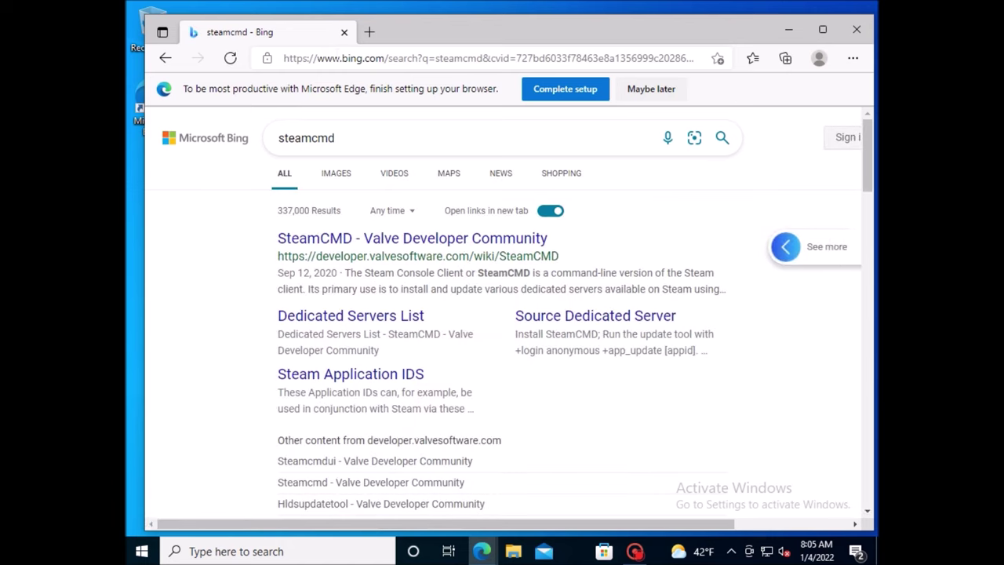
{"action": "left_click", "coordinate": [418, 246]}
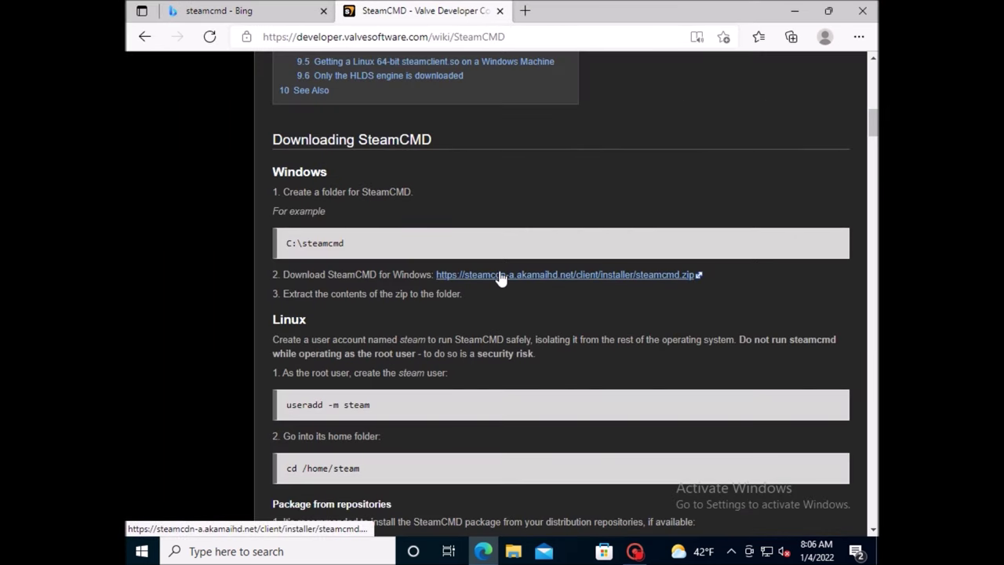
{"action": "left_click", "coordinate": [502, 276]}
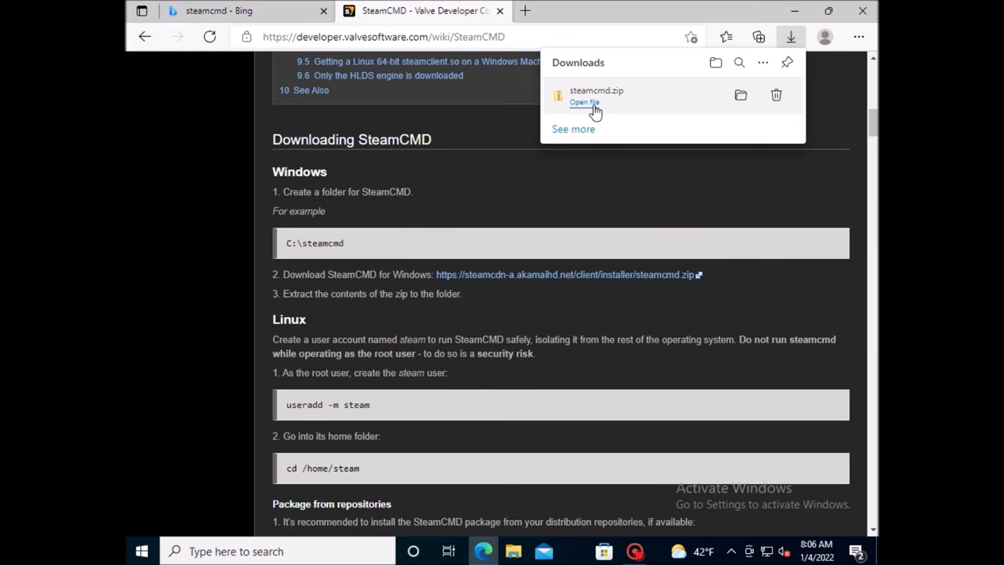
Extract all of steamcmd.zip from Downloads into the steamcmd folder.
{"action": "left_click", "coordinate": [584, 102]}
{"action": "left_click", "coordinate": [446, 85]}
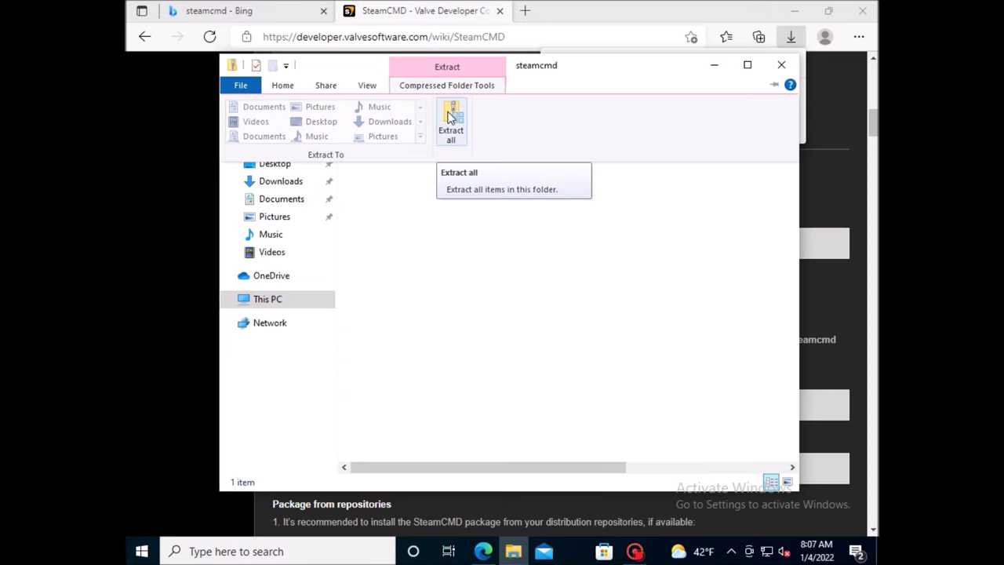
{"action": "left_click", "coordinate": [451, 117]}
{"action": "left_click", "coordinate": [641, 417]}
Run steamcmd.exe past the security warning, then select serverconfig in the 7d2d folder.
{"action": "double_click", "coordinate": [403, 179]}
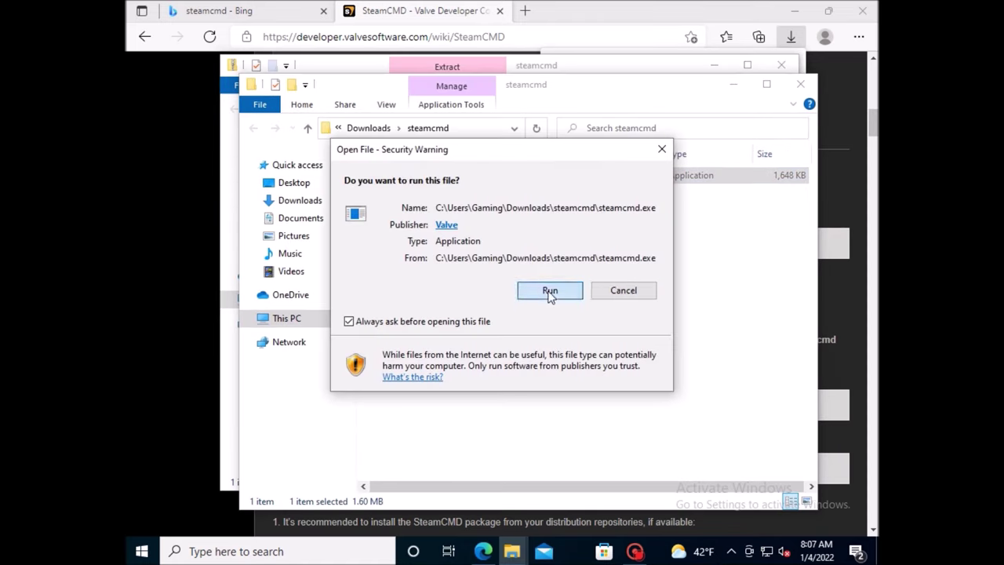
{"action": "left_click", "coordinate": [548, 291]}
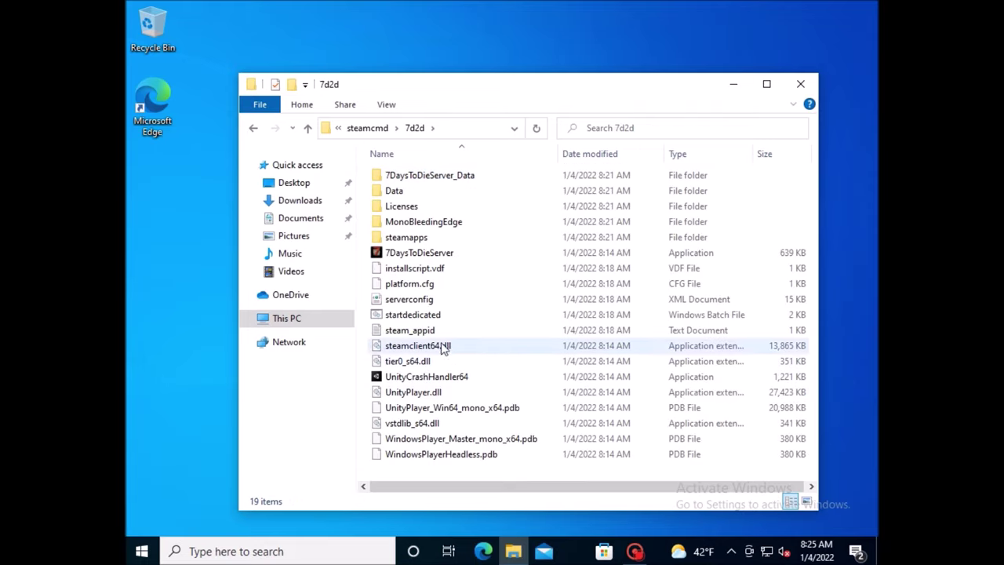
{"action": "left_click", "coordinate": [410, 301]}
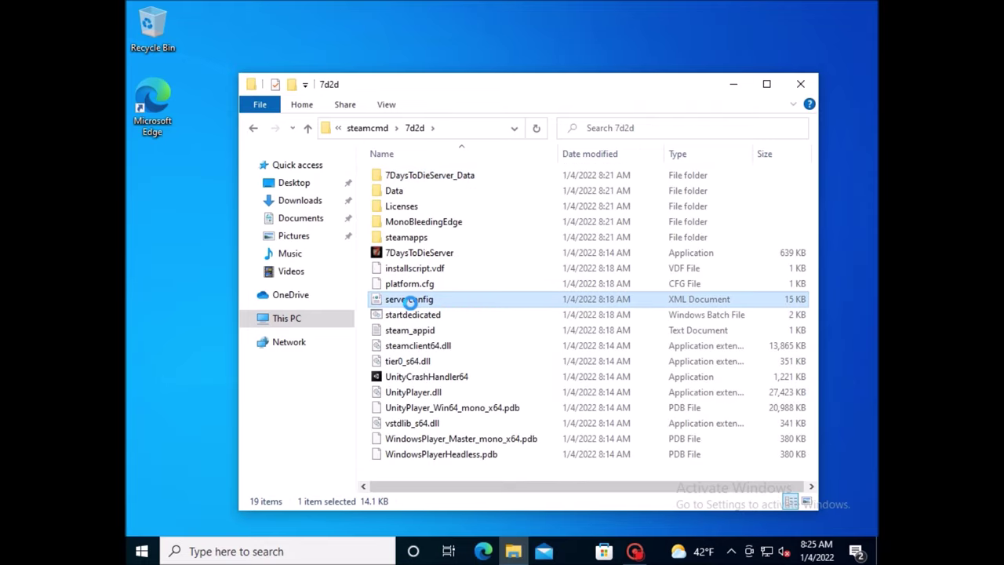
Open serverconfig in Notepad via Edit and scroll through its settings.
{"action": "right_click", "coordinate": [410, 300]}
{"action": "left_click", "coordinate": [480, 52]}
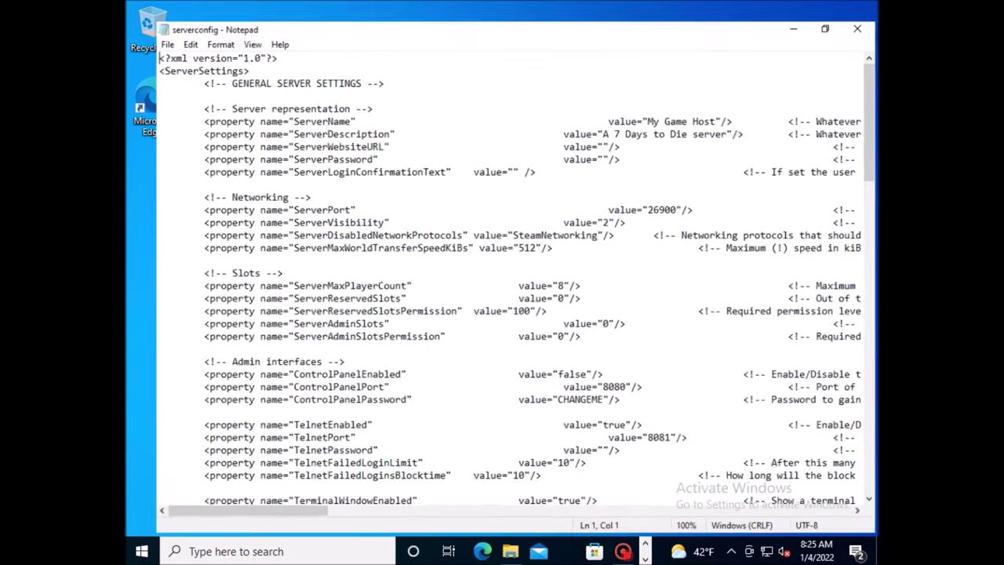
{"action": "scroll", "coordinate": [502, 269], "scroll_direction": "down", "scroll_amount": 13}
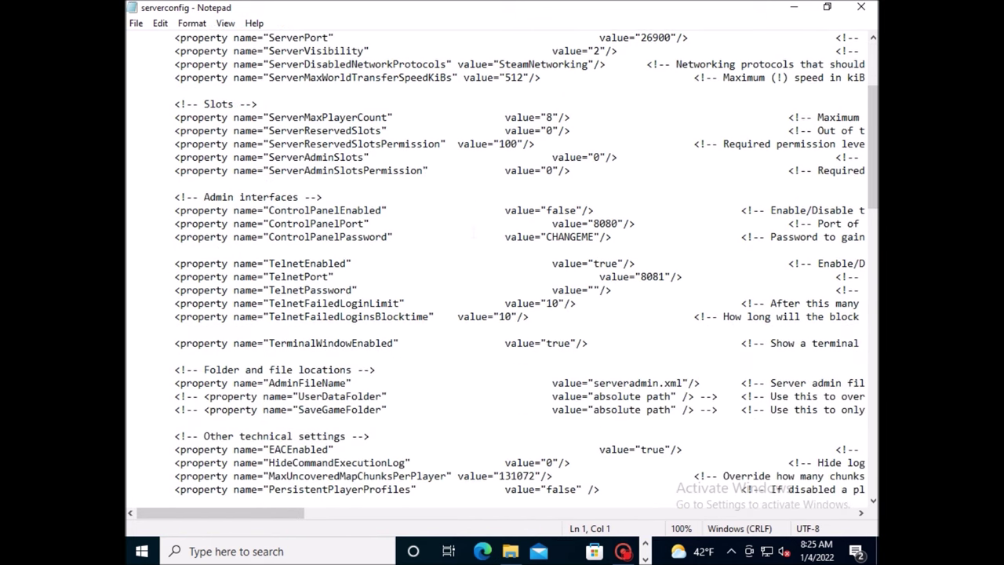
{"action": "scroll", "coordinate": [502, 270], "scroll_direction": "down", "scroll_amount": 2}
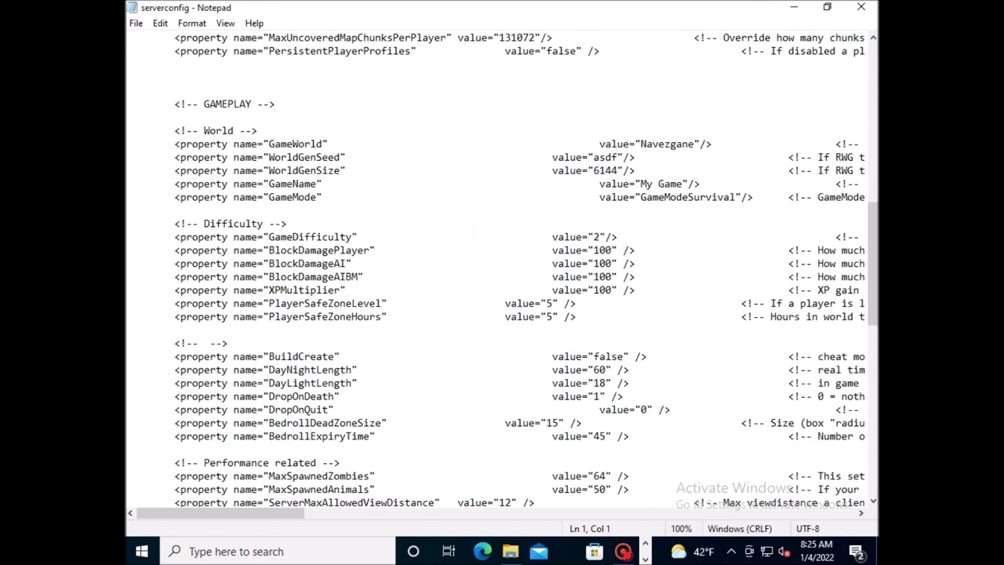
{"action": "scroll", "coordinate": [502, 269], "scroll_direction": "up", "scroll_amount": 1}
Highlight GameWorld, WorldGenSize 6144, GameName 'My Game' and the Difficulty entries.
{"action": "left_click_drag", "start_coordinate": [694, 183], "coordinate": [594, 211]}
{"action": "left_click", "coordinate": [618, 210]}
{"action": "left_click_drag", "start_coordinate": [683, 223], "coordinate": [641, 224]}
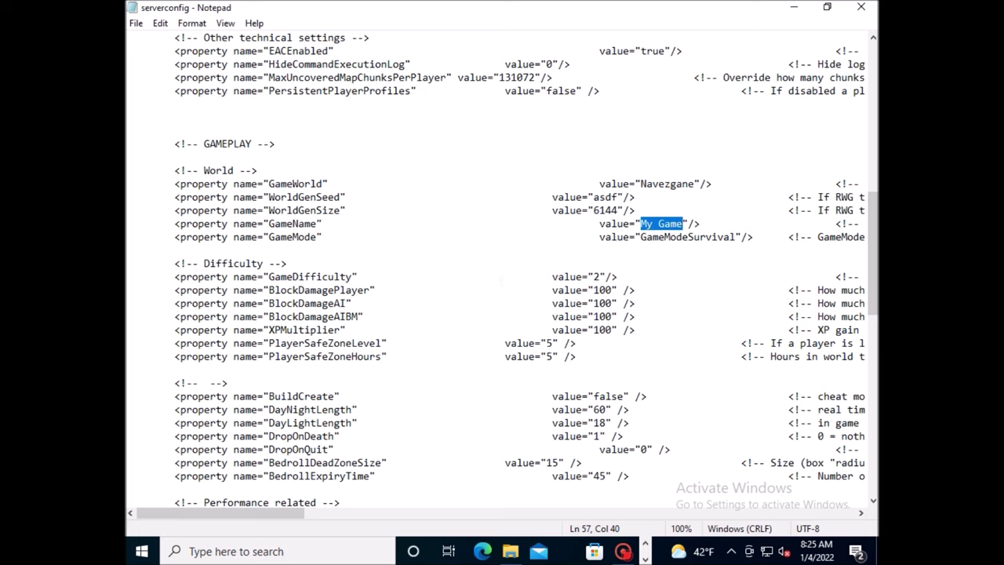
{"action": "left_click_drag", "start_coordinate": [388, 356], "coordinate": [174, 263]}
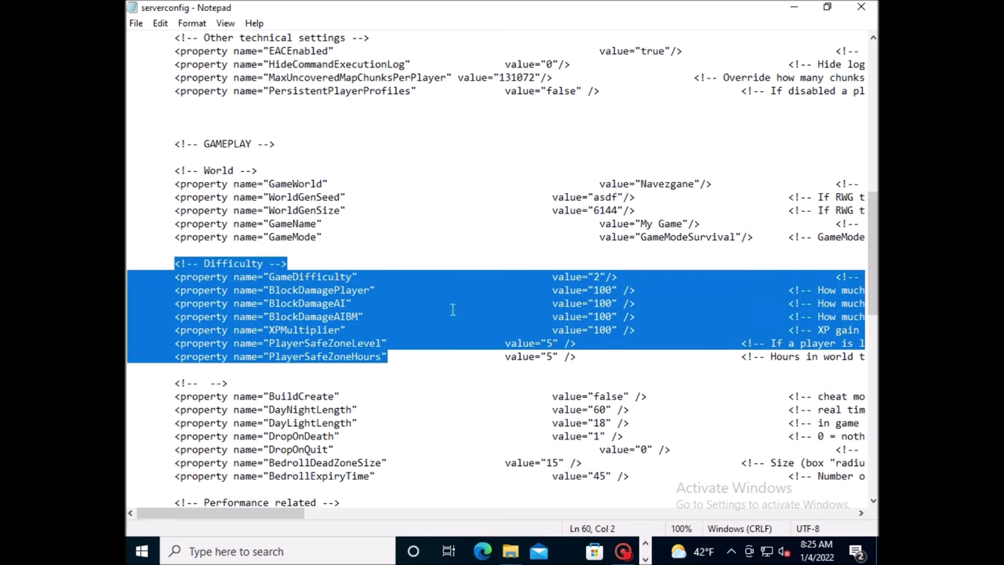
{"action": "scroll", "coordinate": [452, 306], "scroll_direction": "down", "scroll_amount": 1}
{"action": "scroll", "coordinate": [451, 306], "scroll_direction": "down", "scroll_amount": 3}
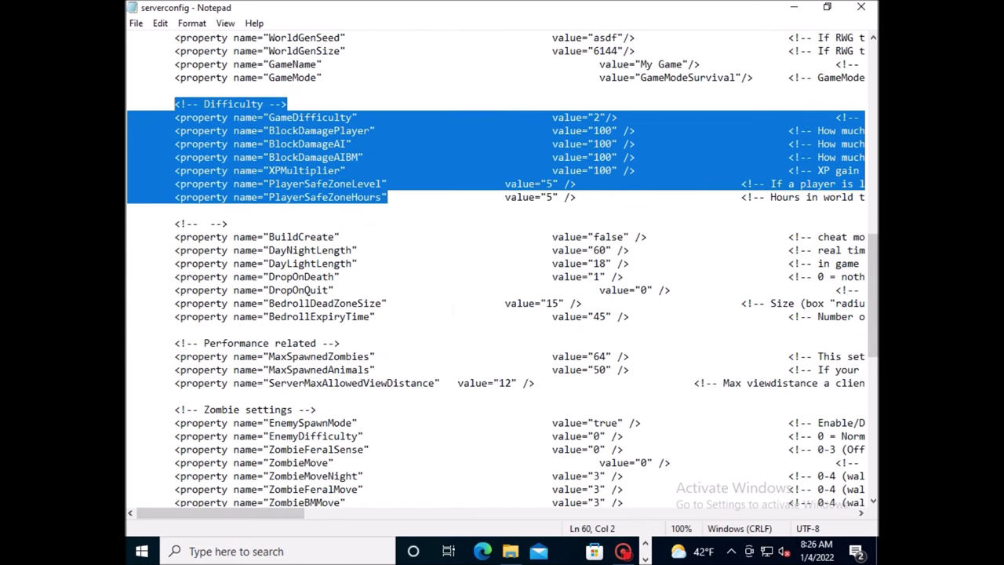
{"action": "scroll", "coordinate": [452, 312], "scroll_direction": "up", "scroll_amount": 18}
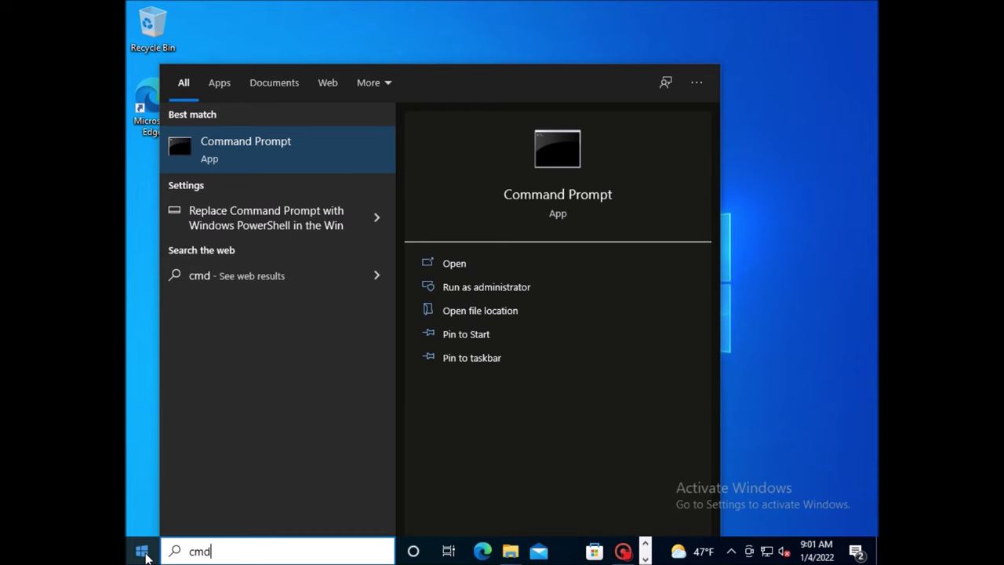
Run ipconfig in Command Prompt and select the IPv4 address 192.168.1.215.
{"action": "key", "text": "Return"}
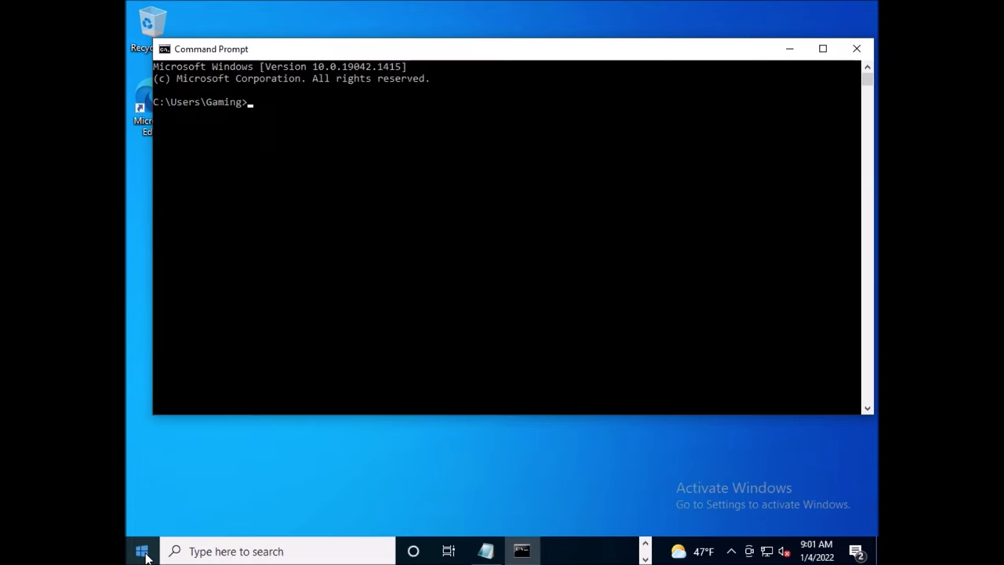
{"action": "type", "text": "ipconfig"}
{"action": "key", "text": "Return"}
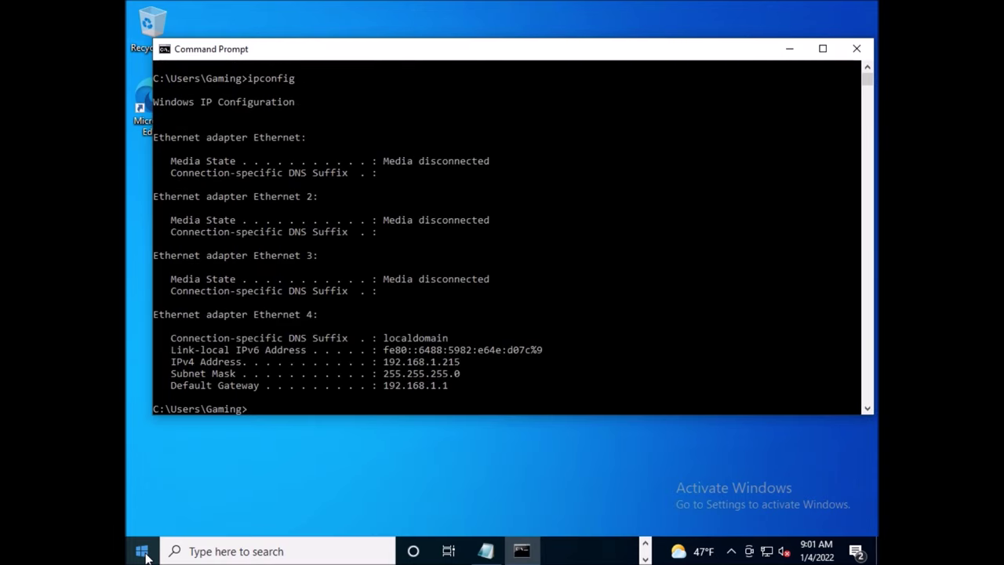
{"action": "left_click_drag", "start_coordinate": [383, 361], "coordinate": [465, 361]}
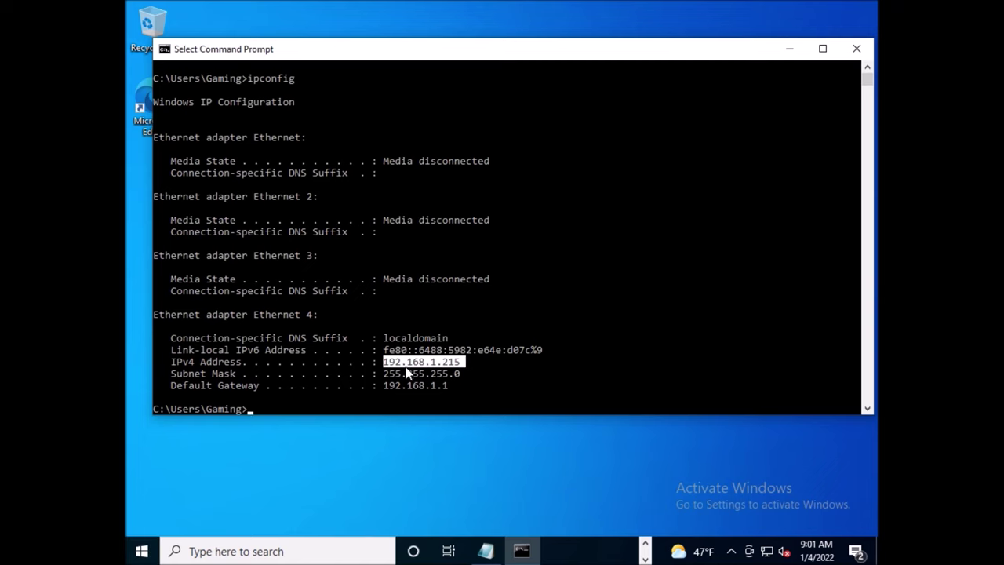
Switch Windows Defender Firewall off for private and public networks and confirm with OK.
{"action": "type", "text": "firewall"}
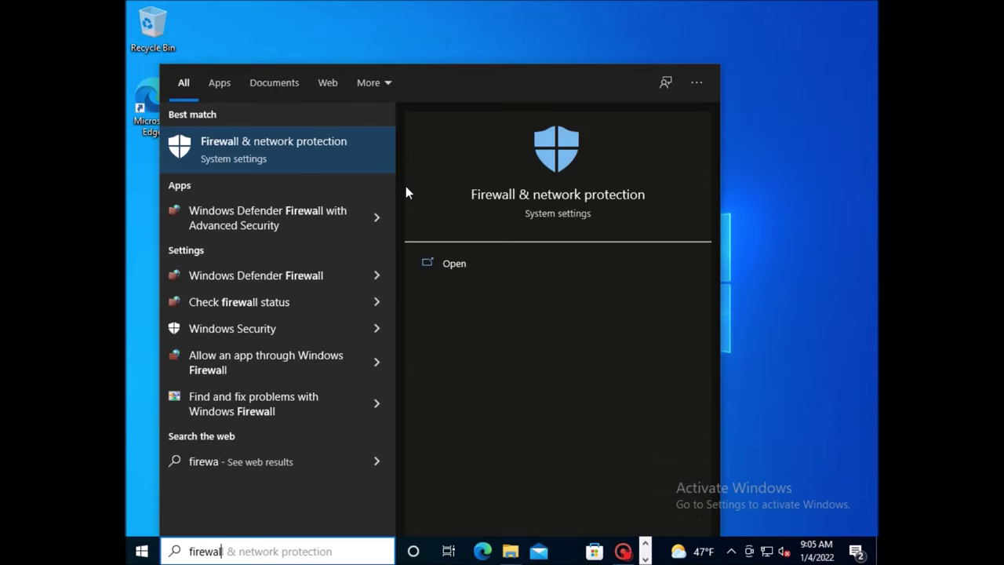
{"action": "left_click", "coordinate": [294, 151]}
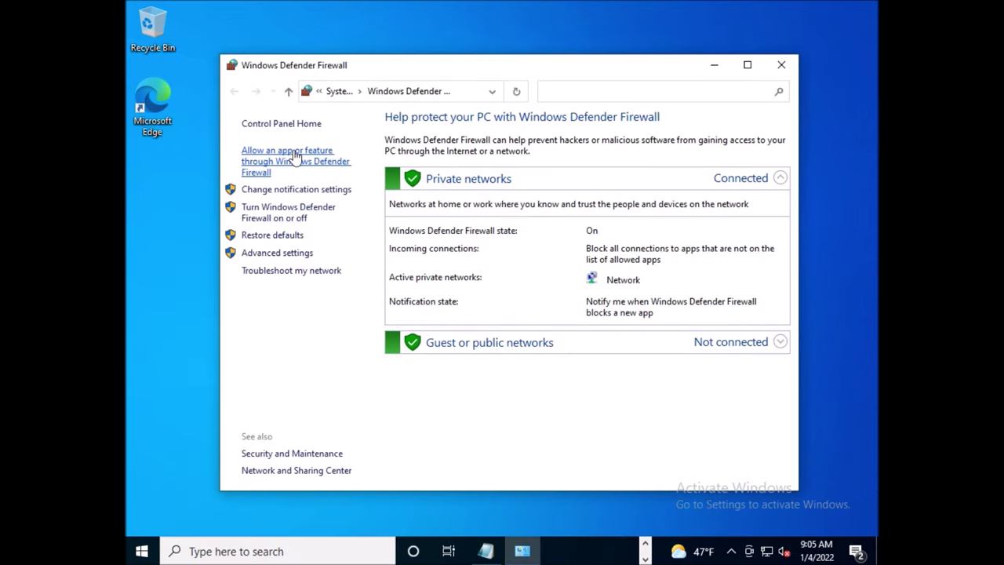
{"action": "left_click", "coordinate": [299, 210]}
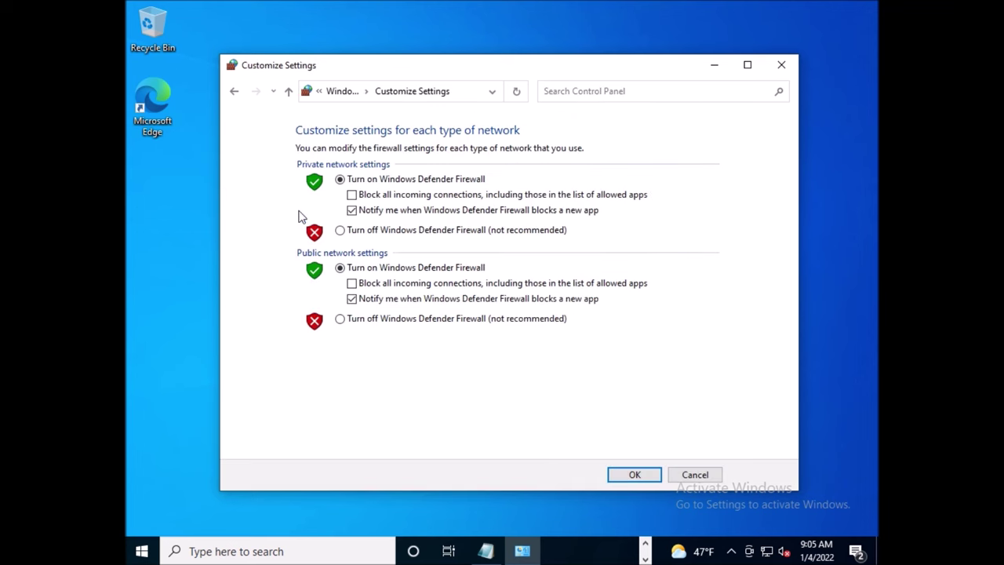
{"action": "left_click", "coordinate": [339, 229]}
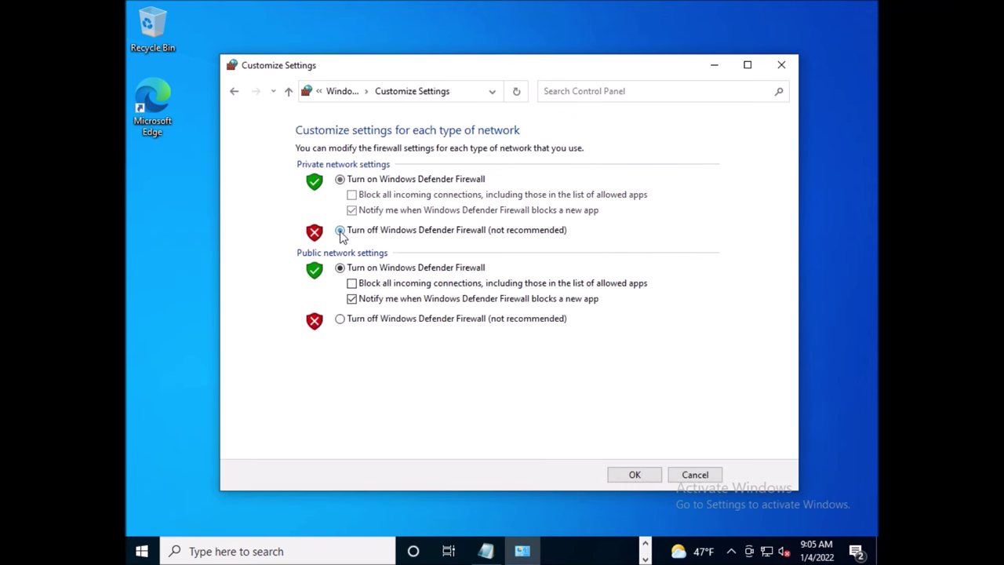
{"action": "left_click", "coordinate": [340, 318]}
{"action": "left_click", "coordinate": [636, 475]}
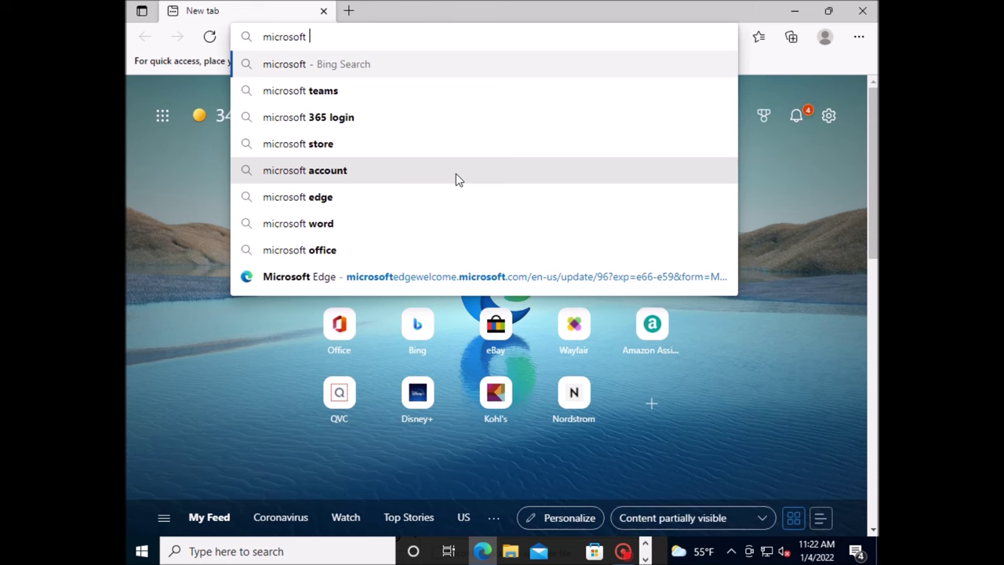
Search Bing for 'microsoft visual c redistributable 2022' and open Microsoft's downloads page.
{"action": "type", "text": "visual c redi"}
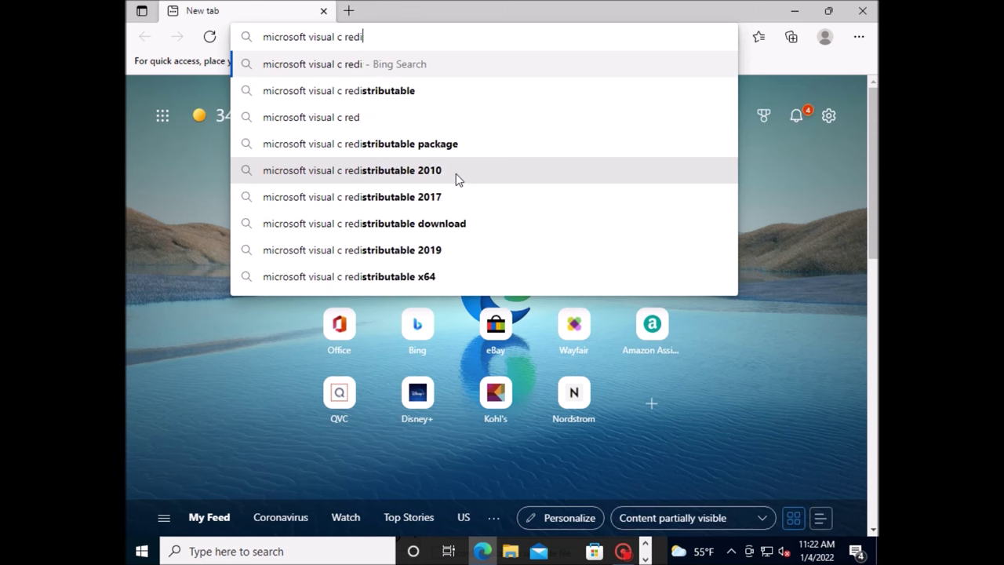
{"action": "type", "text": "stributable 2022"}
{"action": "key", "text": "Return"}
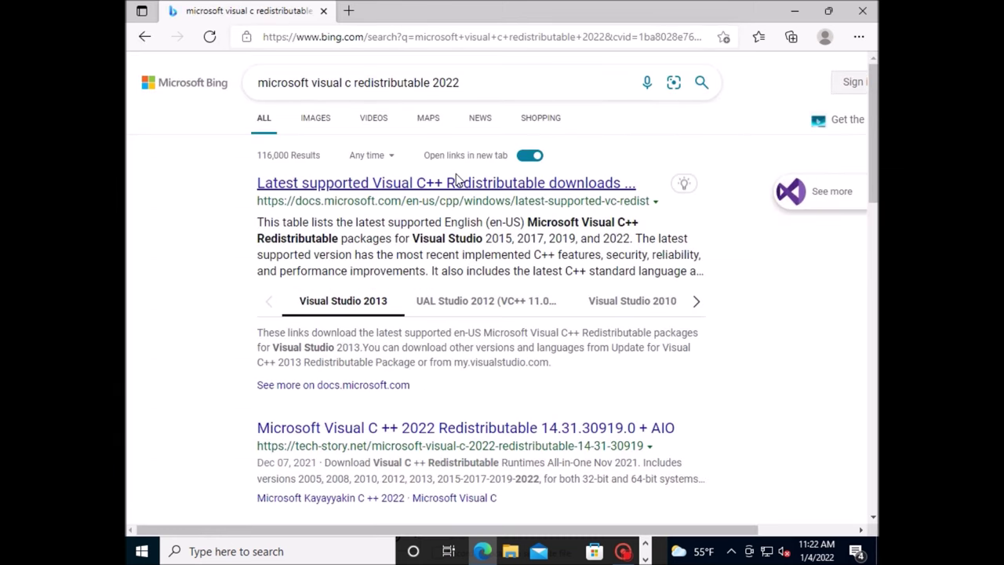
{"action": "left_click", "coordinate": [458, 182]}
{"action": "scroll", "coordinate": [683, 341], "scroll_direction": "down", "scroll_amount": 5}
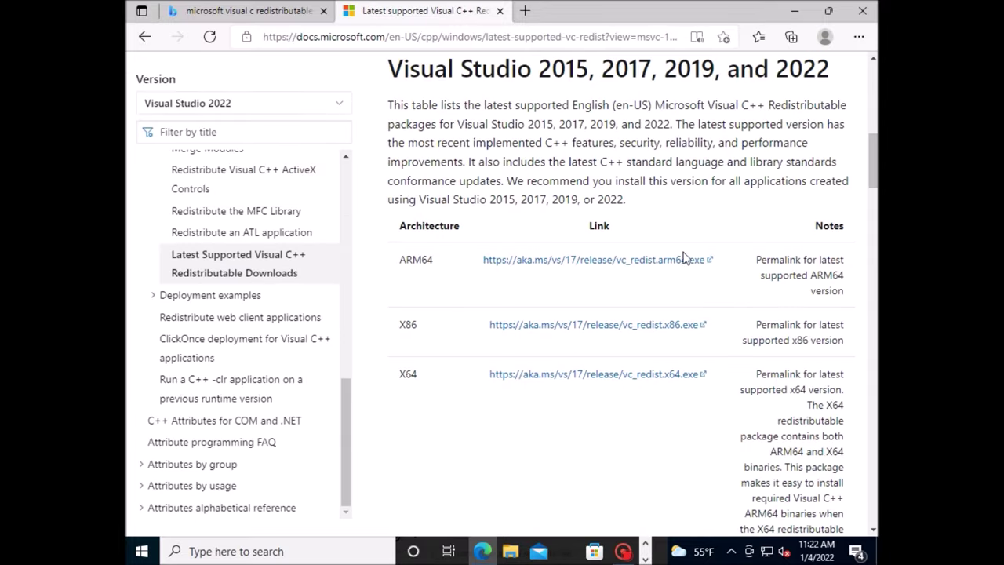
Try the tech-story.net redistributable download page, then leave its robot-check page.
{"action": "left_click", "coordinate": [144, 36]}
{"action": "scroll", "coordinate": [466, 298], "scroll_direction": "down", "scroll_amount": 2}
{"action": "left_click", "coordinate": [468, 289]}
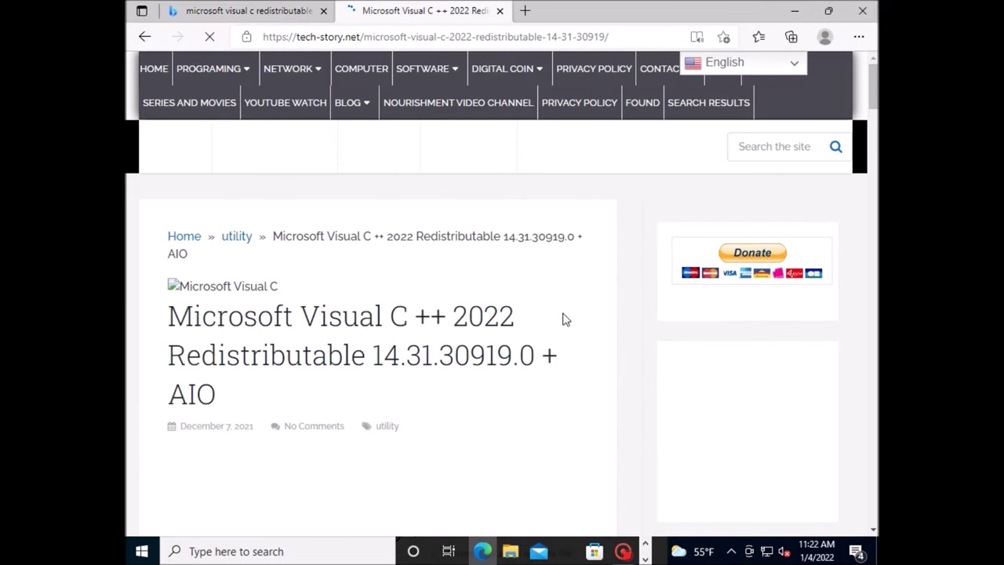
{"action": "scroll", "coordinate": [564, 319], "scroll_direction": "down", "scroll_amount": 3}
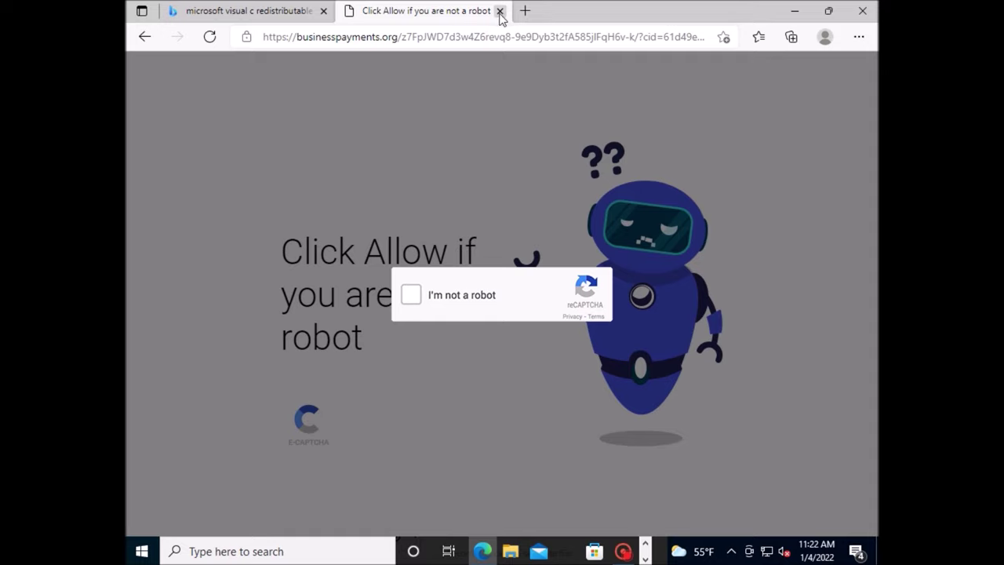
{"action": "left_click", "coordinate": [498, 11]}
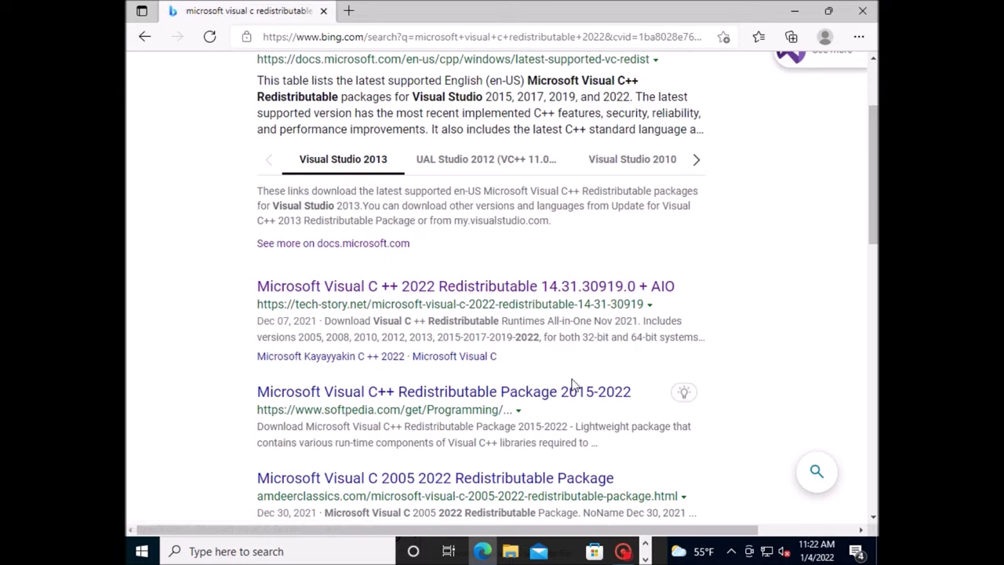
Reopen Microsoft's Visual C++ Redistributable Latest Supported Downloads page and scroll to the download table.
{"action": "scroll", "coordinate": [539, 392], "scroll_direction": "up", "scroll_amount": 2}
{"action": "left_click", "coordinate": [455, 182]}
{"action": "scroll", "coordinate": [706, 313], "scroll_direction": "down", "scroll_amount": 4}
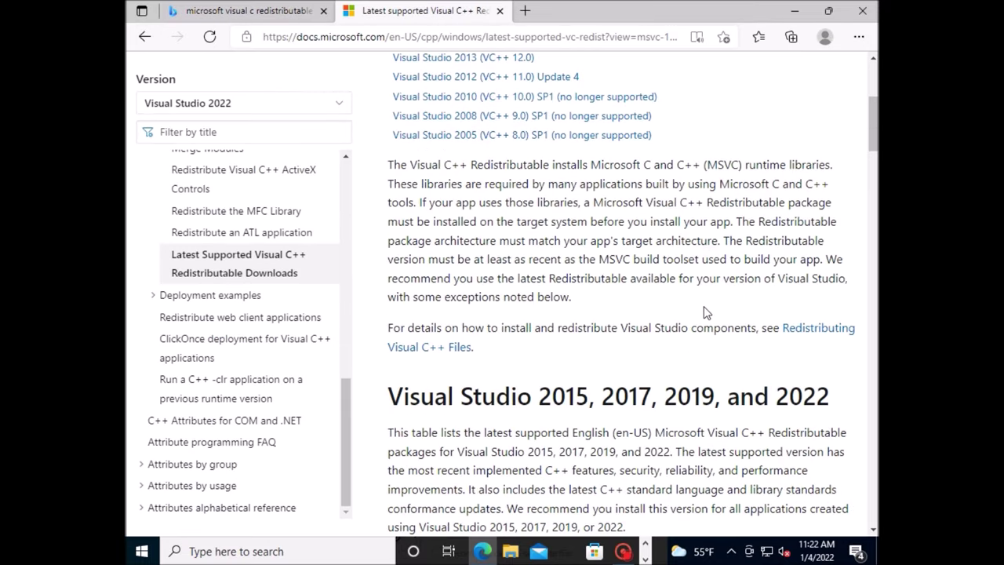
{"action": "scroll", "coordinate": [704, 312], "scroll_direction": "down", "scroll_amount": 4}
{"action": "scroll", "coordinate": [704, 312], "scroll_direction": "up", "scroll_amount": 8}
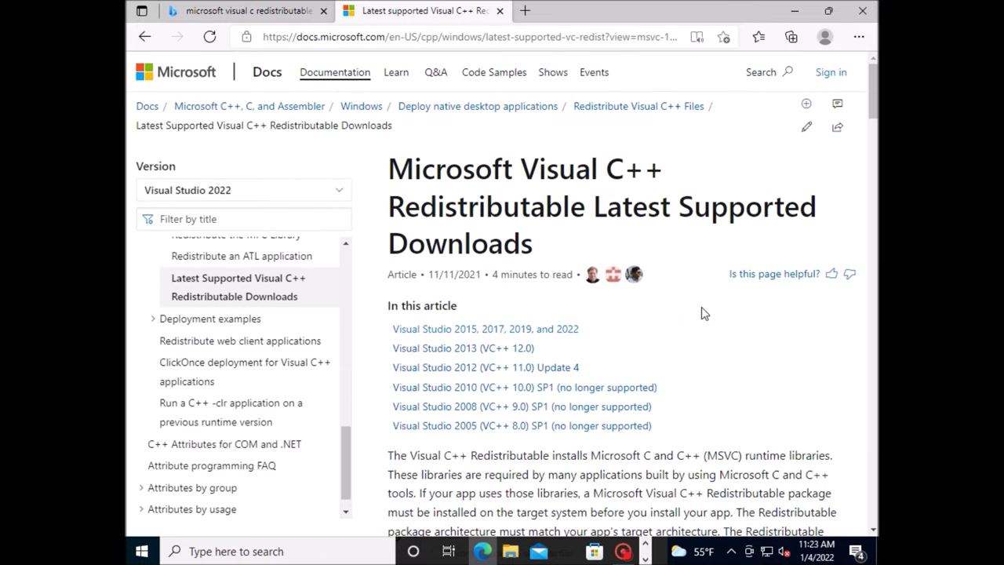